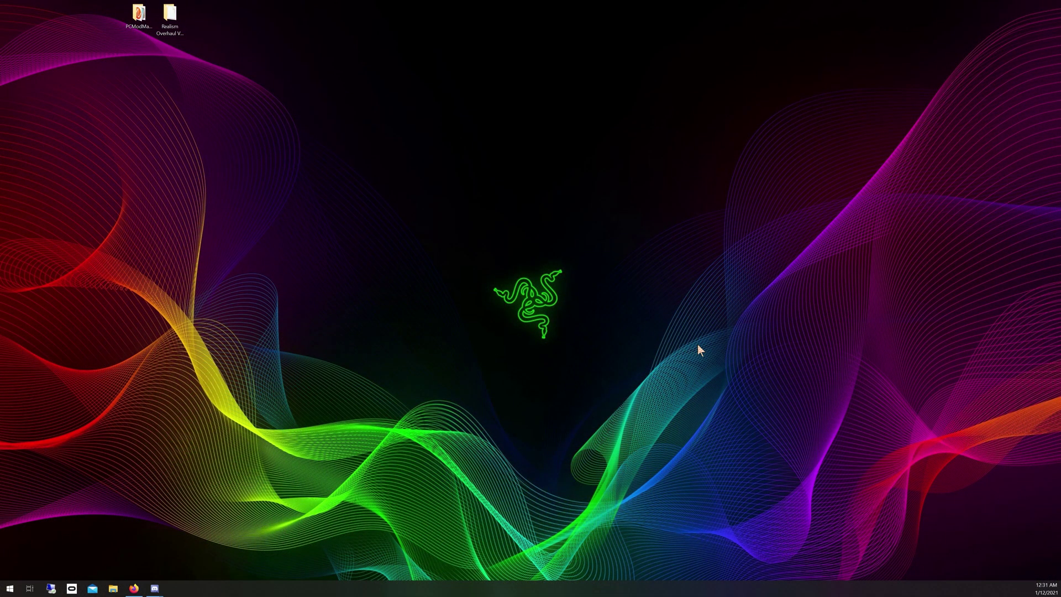
- Switch to Firefox and examine the NoTrackLimits V3 - Realism Overhaul page and its preview image on Nexus Mods
click(134, 589)
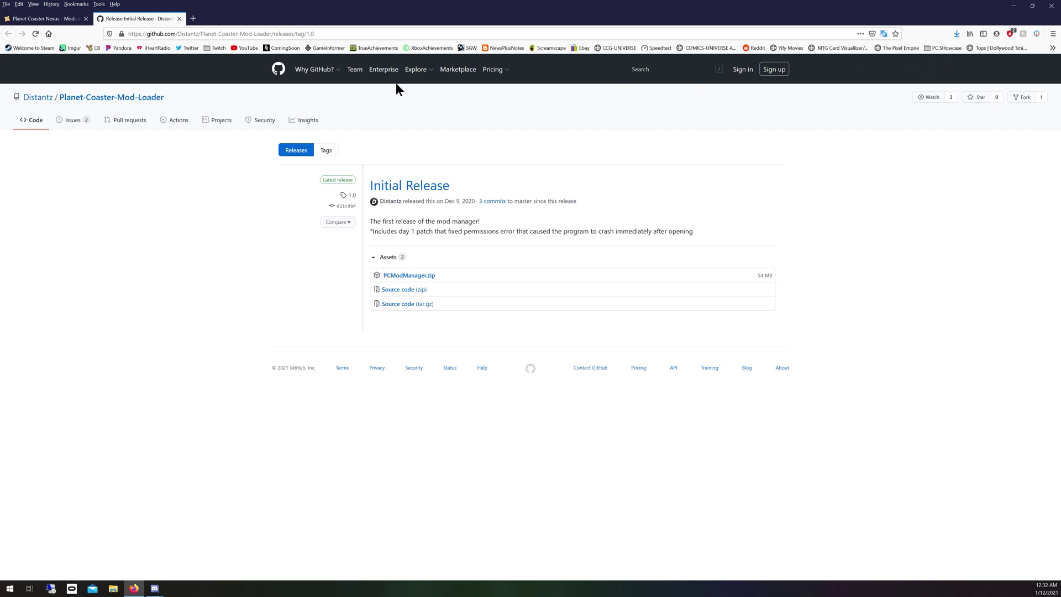
click(44, 19)
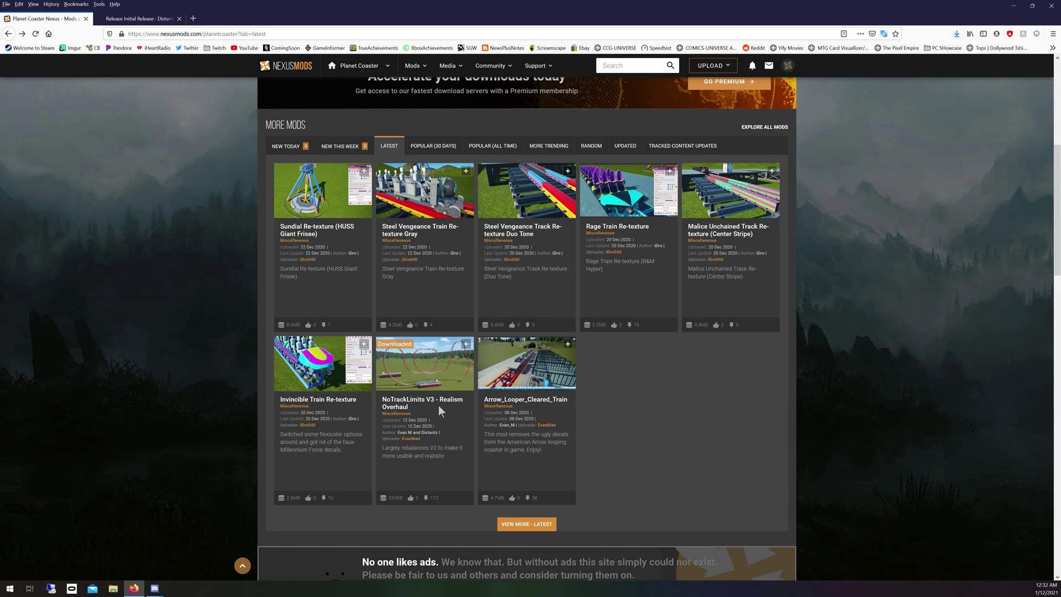
click(423, 374)
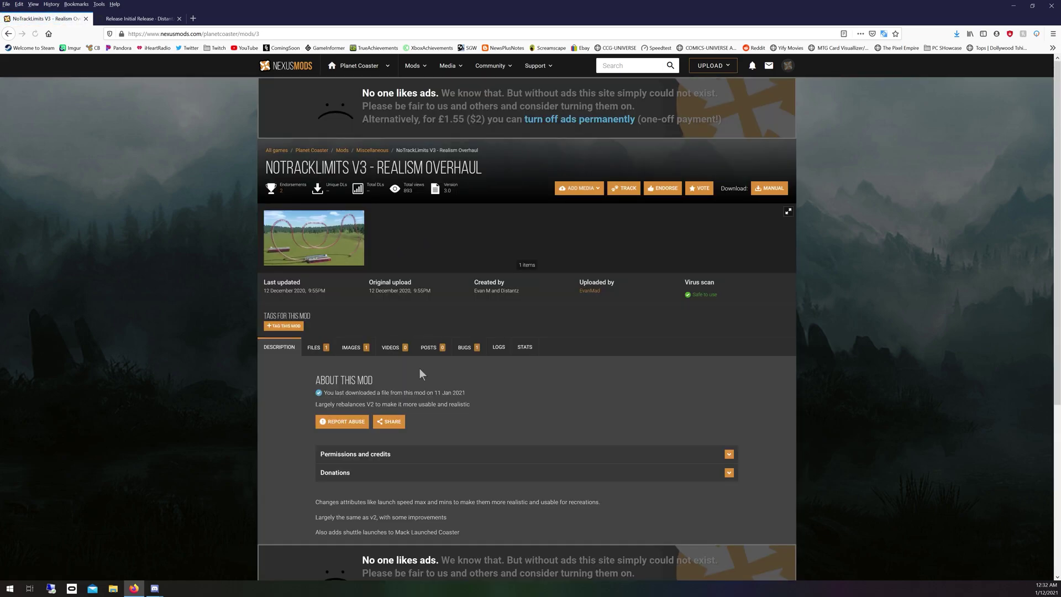
click(318, 247)
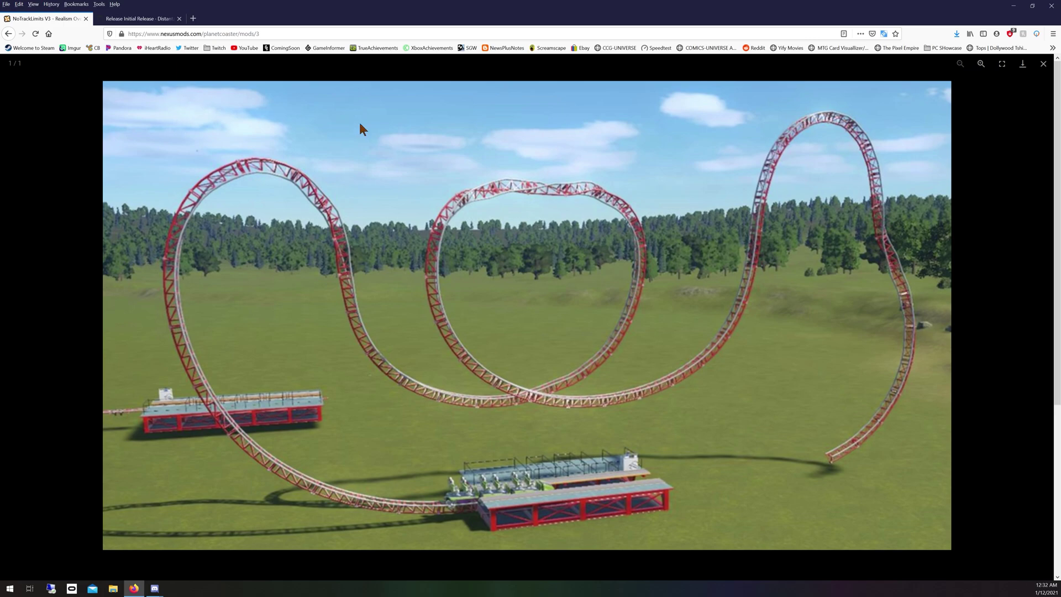
click(1043, 65)
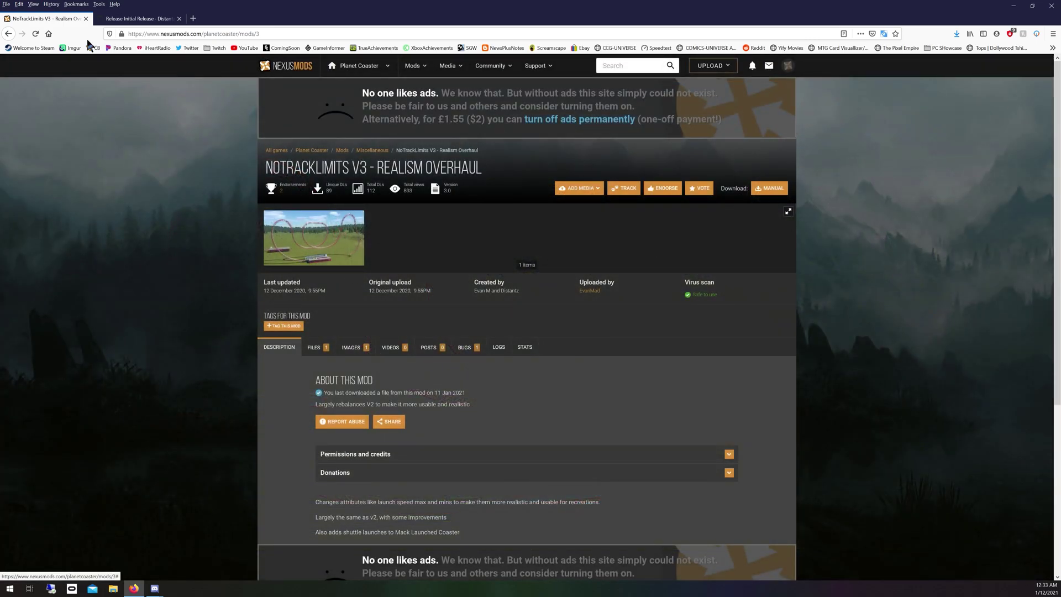
click(8, 34)
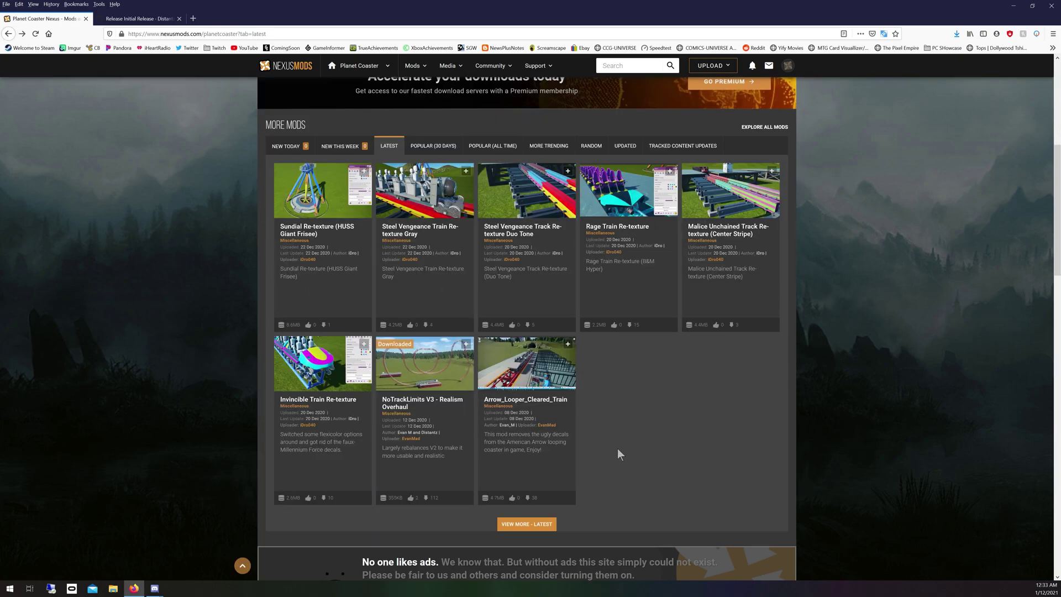
- Download the American Arrow - Arrow Looper Clean Train Mod file from the Arrow_Looper_Cleared_Train page using the slow download and save it
click(513, 382)
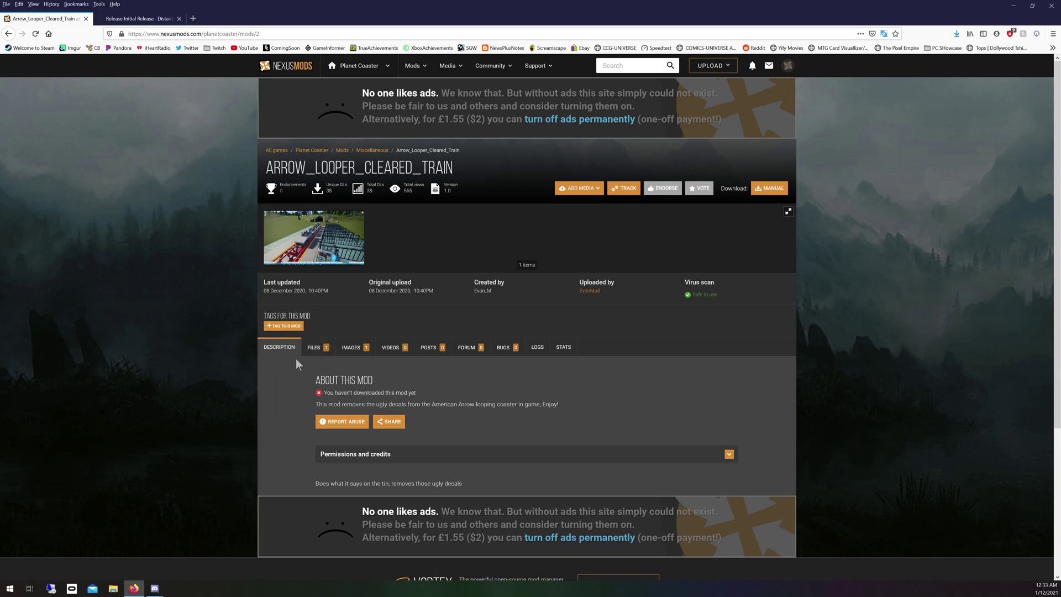
click(314, 349)
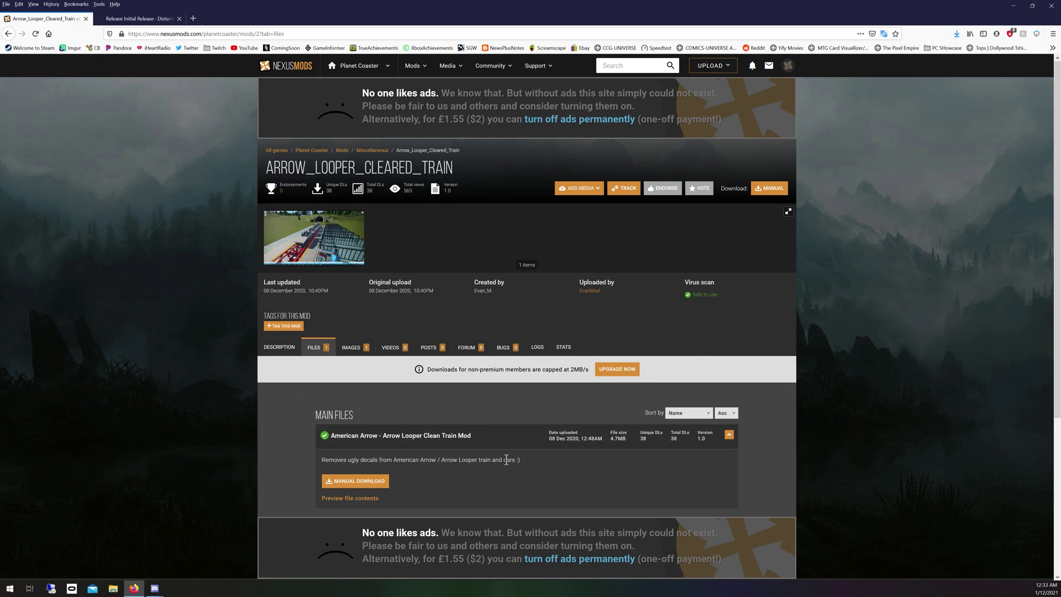
click(371, 485)
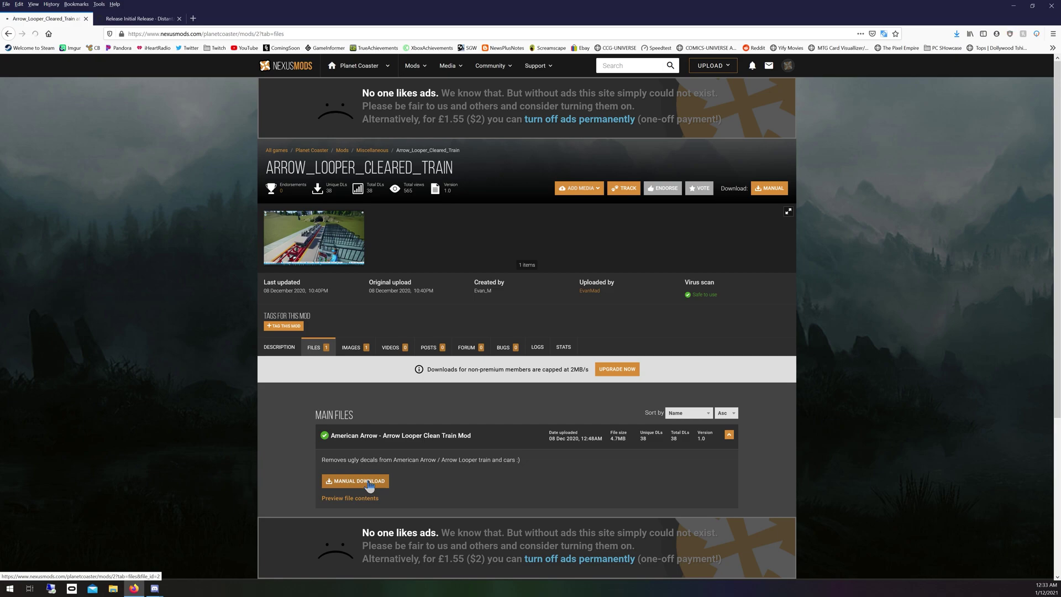
scroll(470, 481, down, 5)
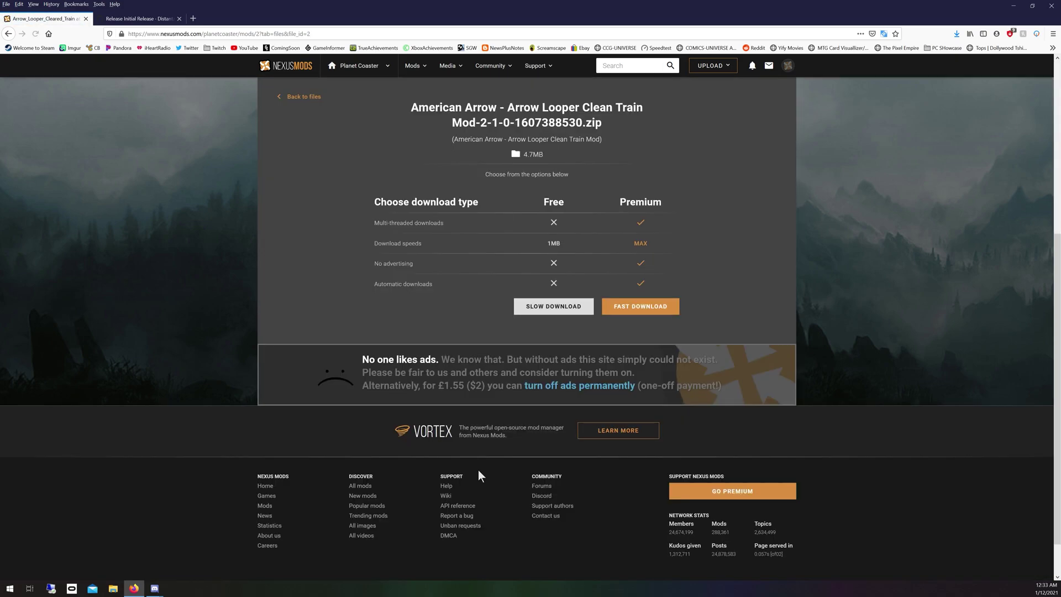
click(551, 310)
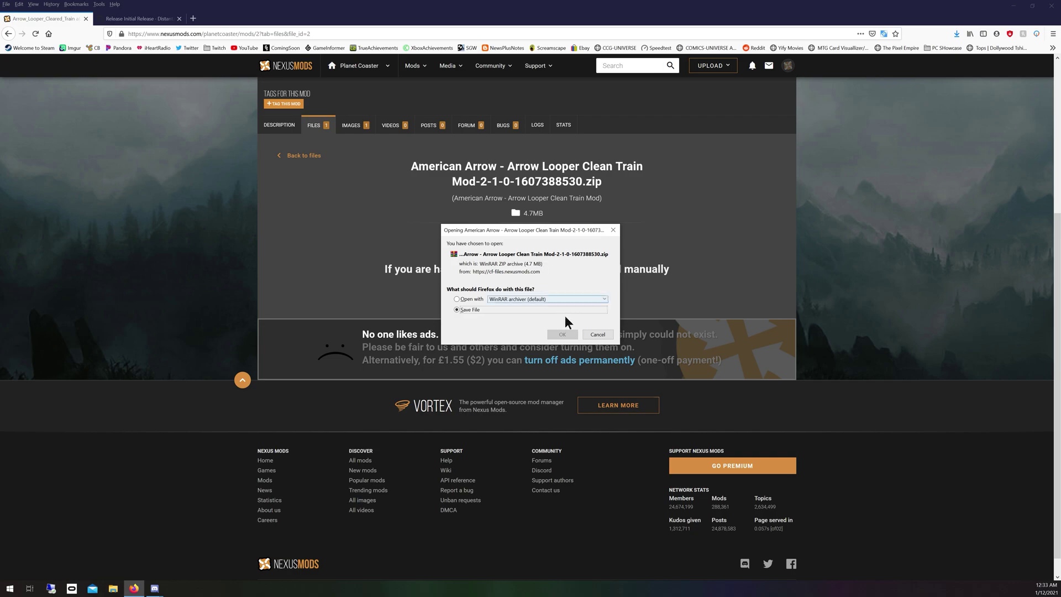
click(559, 334)
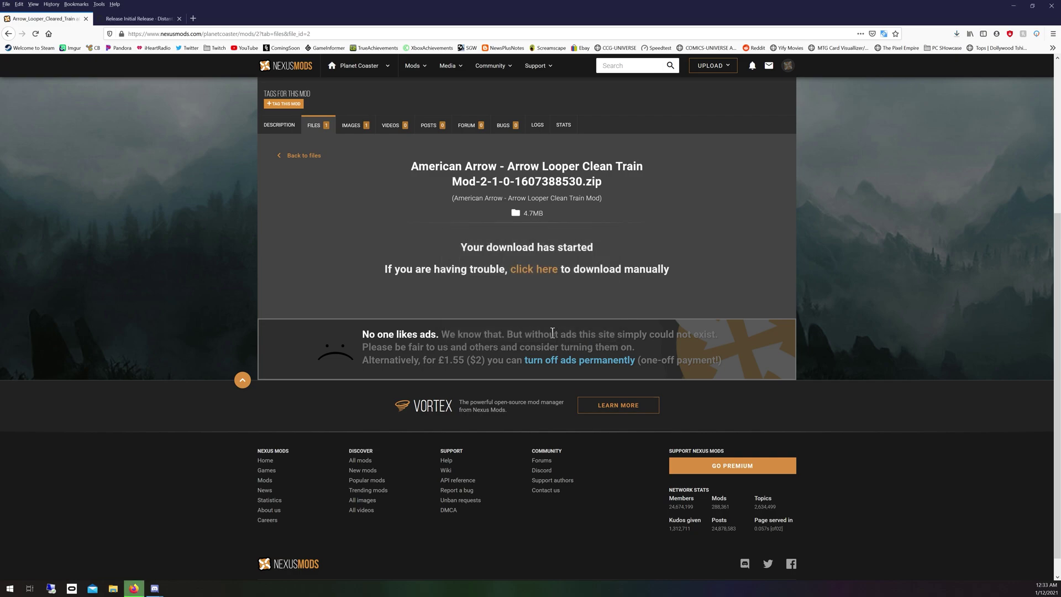
- Launch PCModManager.exe from the PCModManager desktop folder and move its window clear of the console
click(1016, 7)
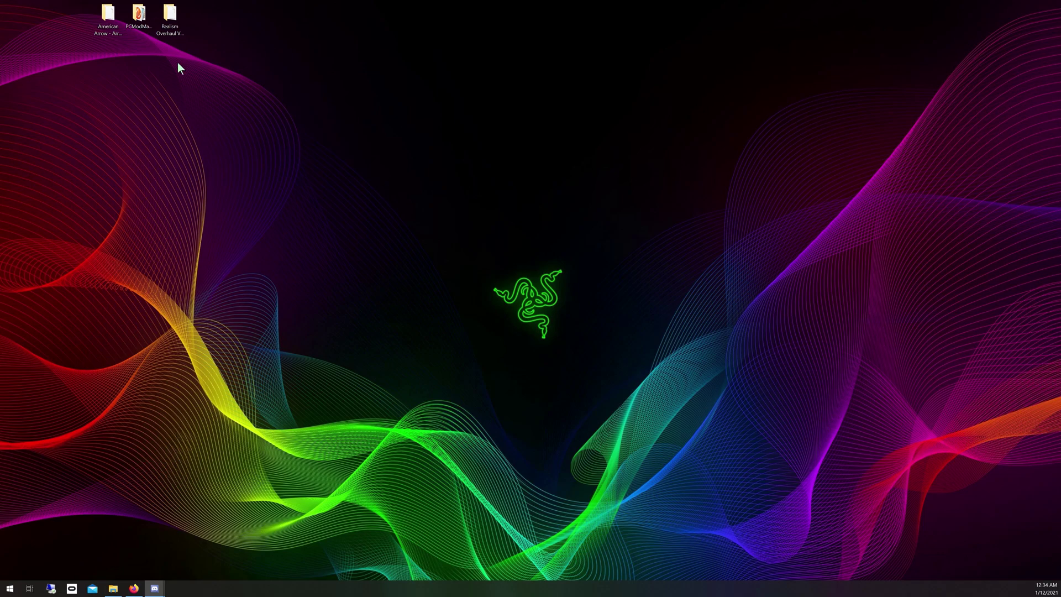
double_click(139, 15)
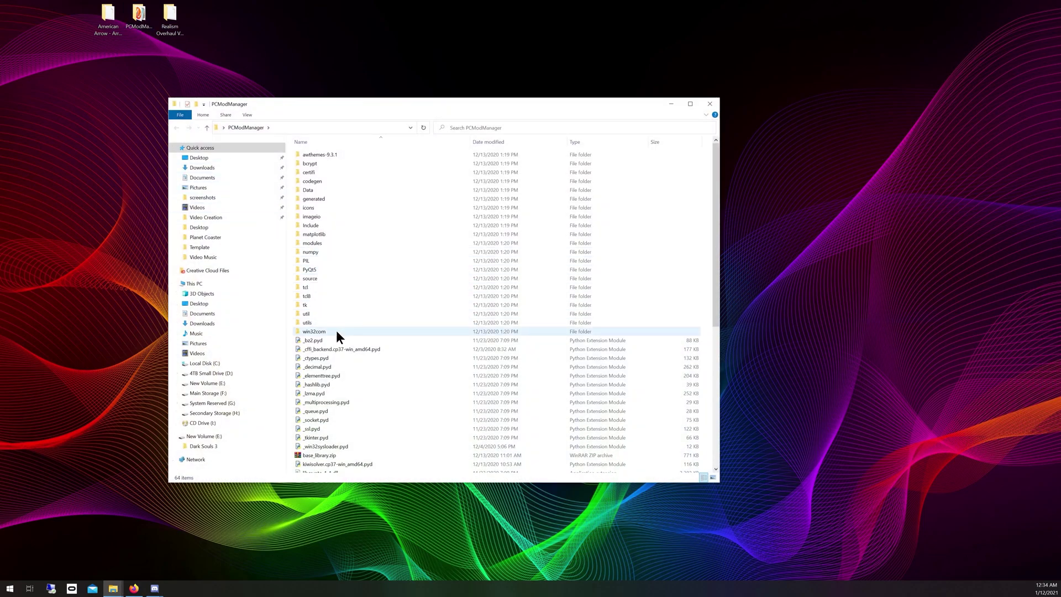
scroll(337, 332, down, 6)
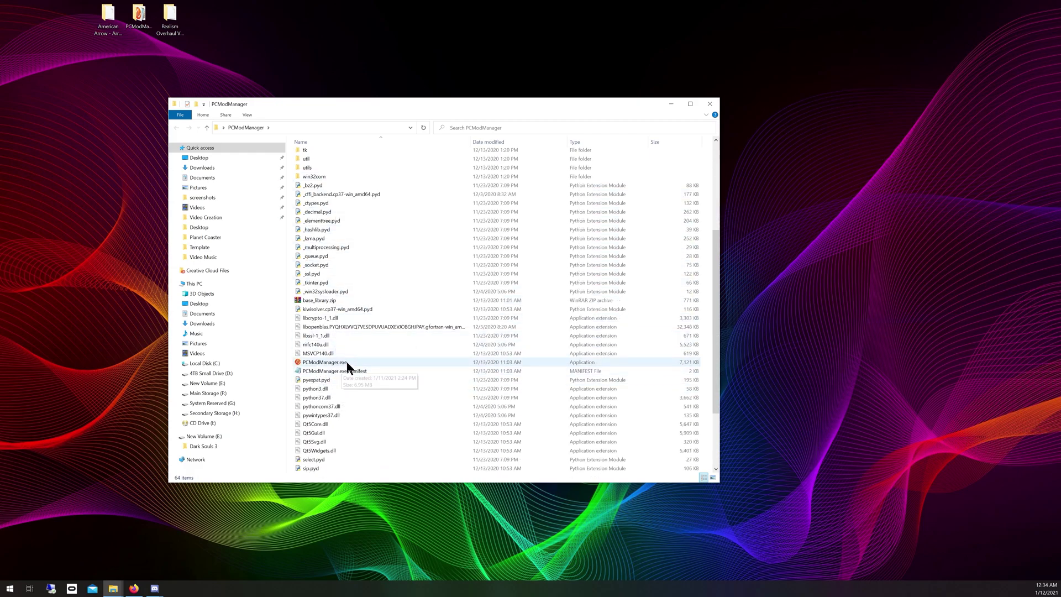
double_click(304, 362)
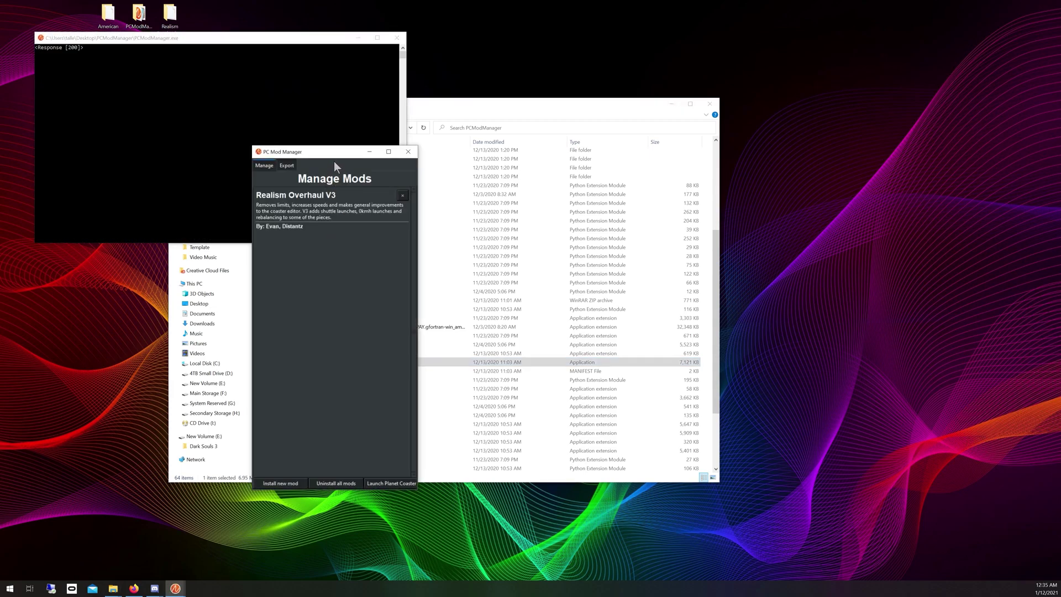
drag(339, 150, 563, 166)
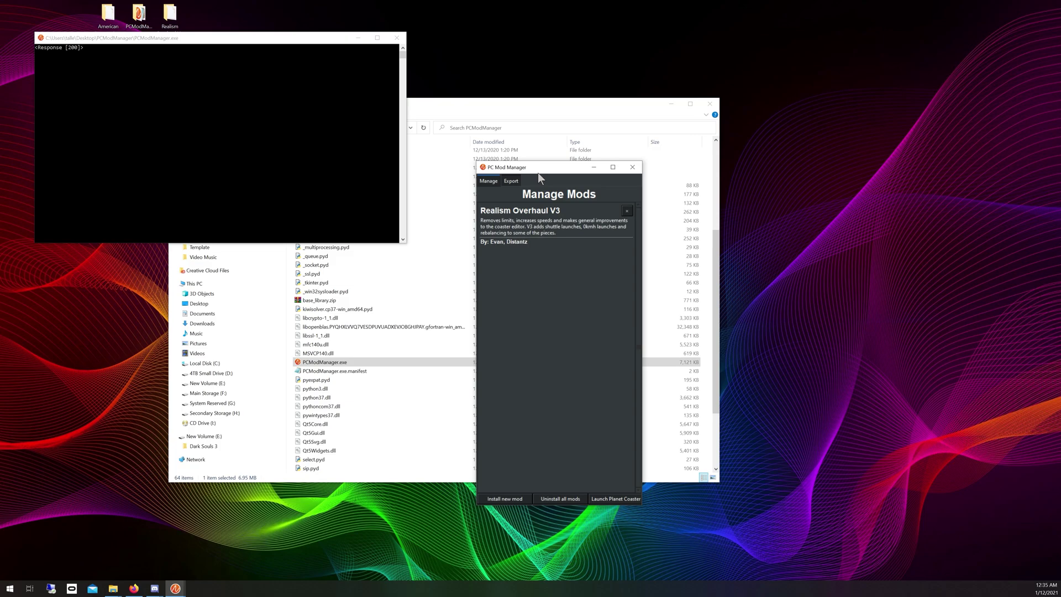
drag(544, 173, 509, 92)
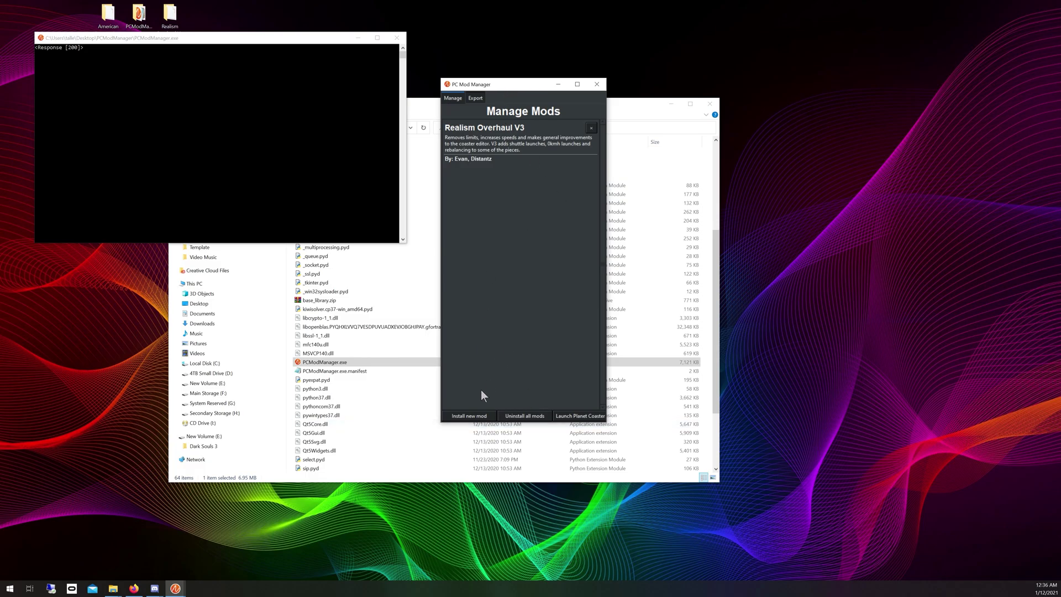
- Install Arrow_Looper_Decal_Removed.pcm as a new mod from the American Arrow - Arrow Looper Clean Train Mod folder on the desktop
click(469, 417)
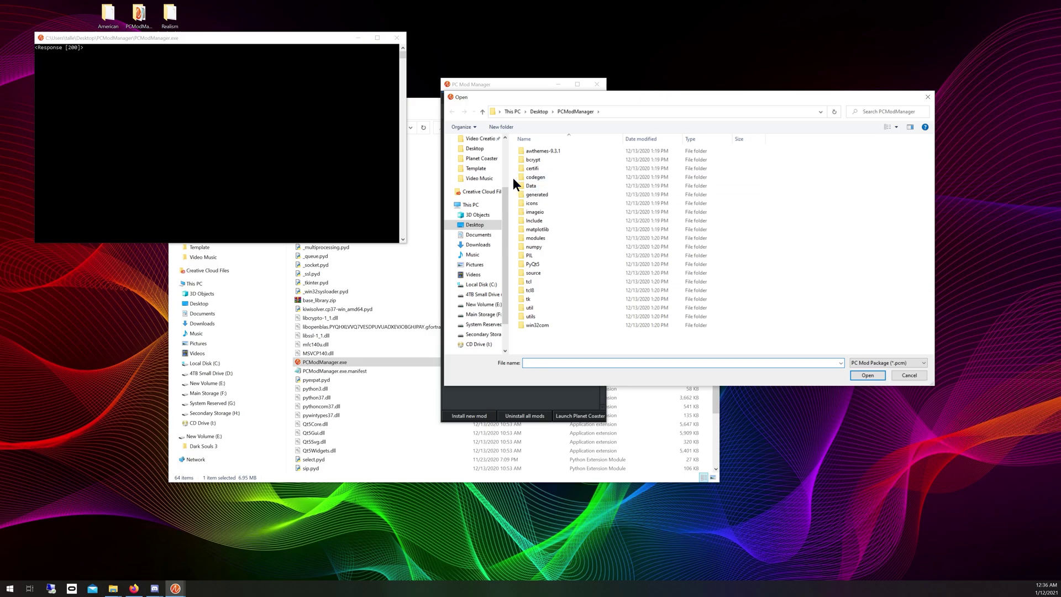
scroll(505, 197, up, 1)
click(489, 159)
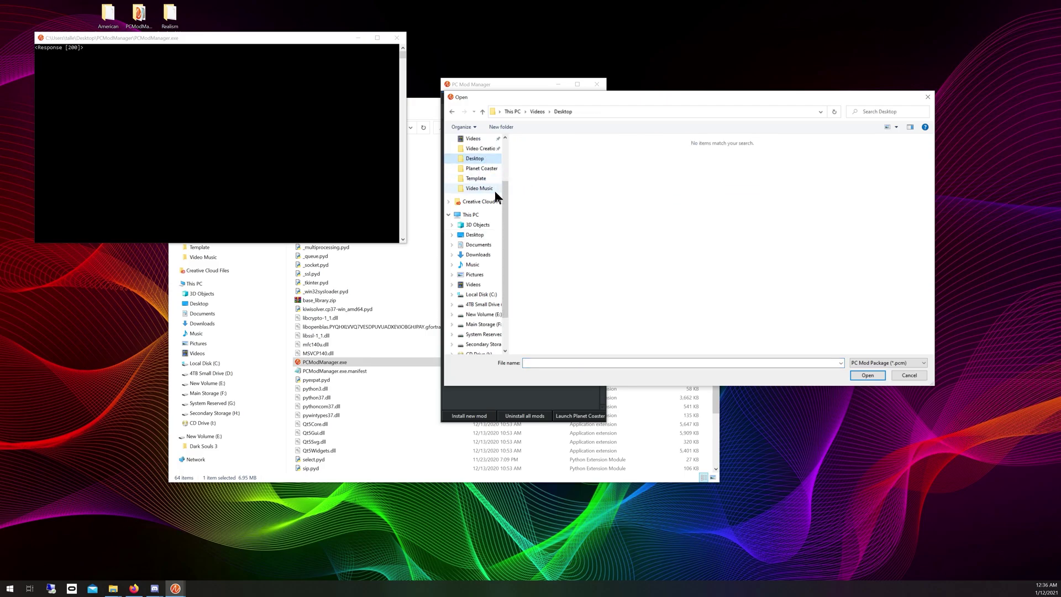
scroll(492, 166, up, 3)
click(490, 157)
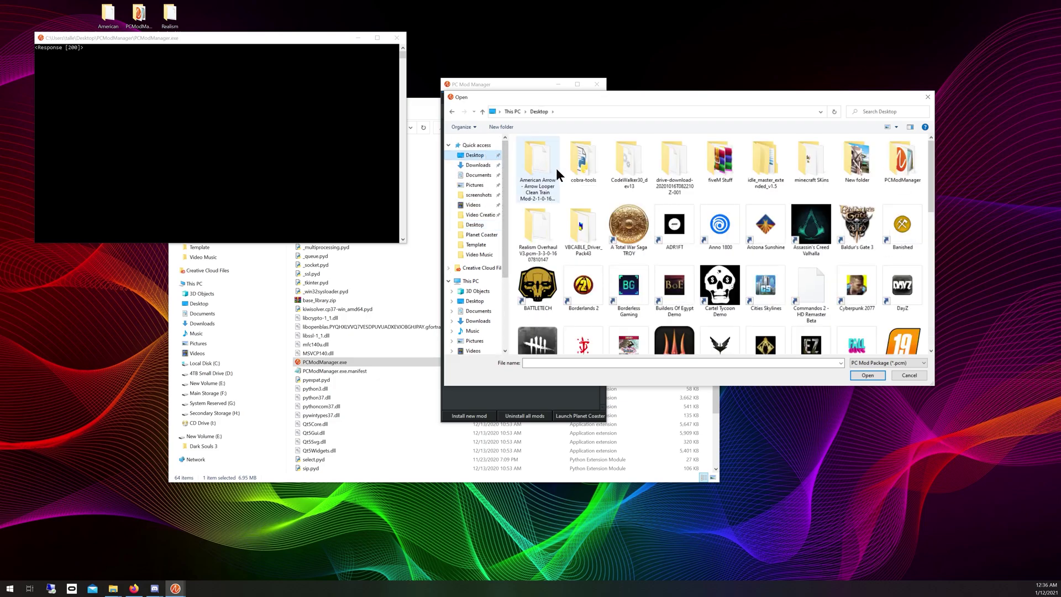
double_click(549, 164)
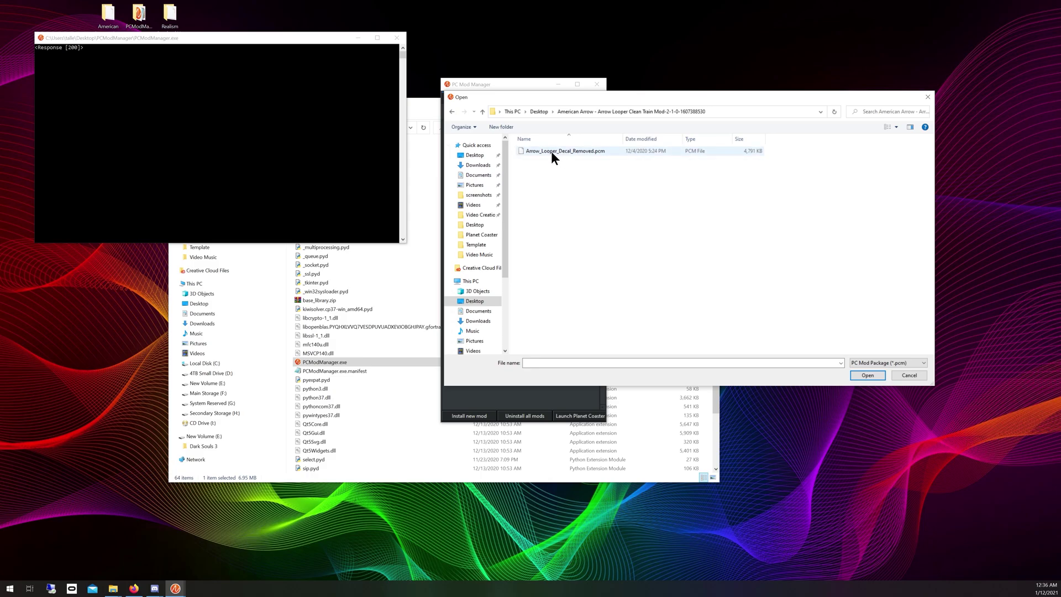
click(552, 150)
click(860, 375)
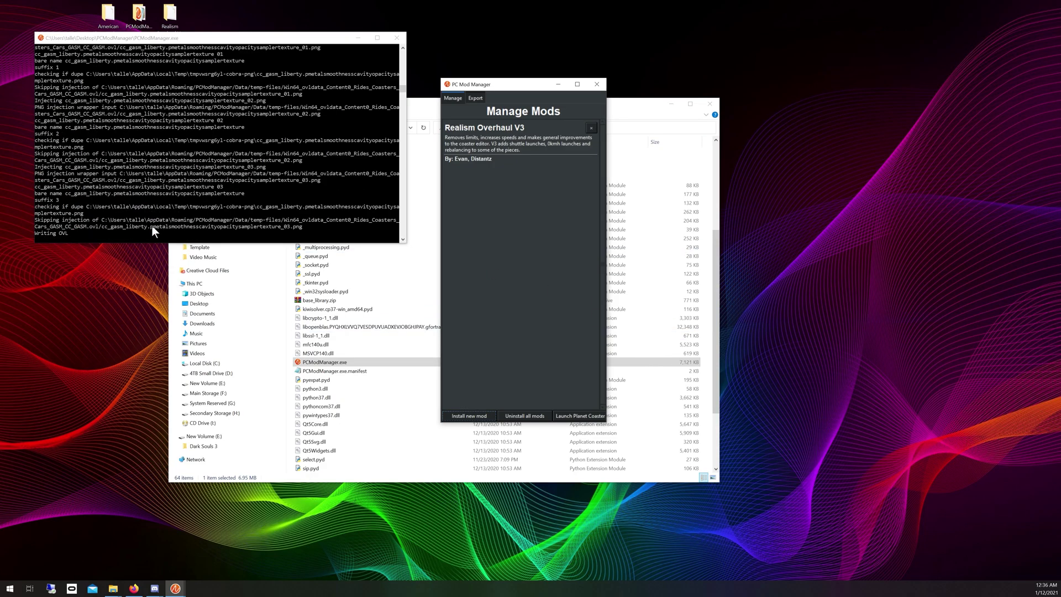
click(188, 239)
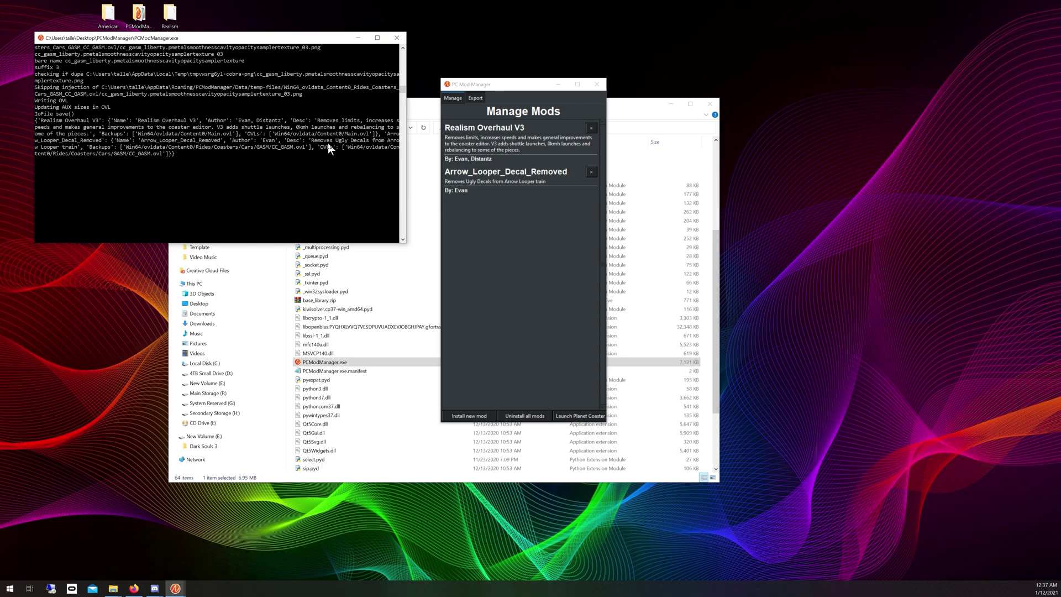
click(508, 86)
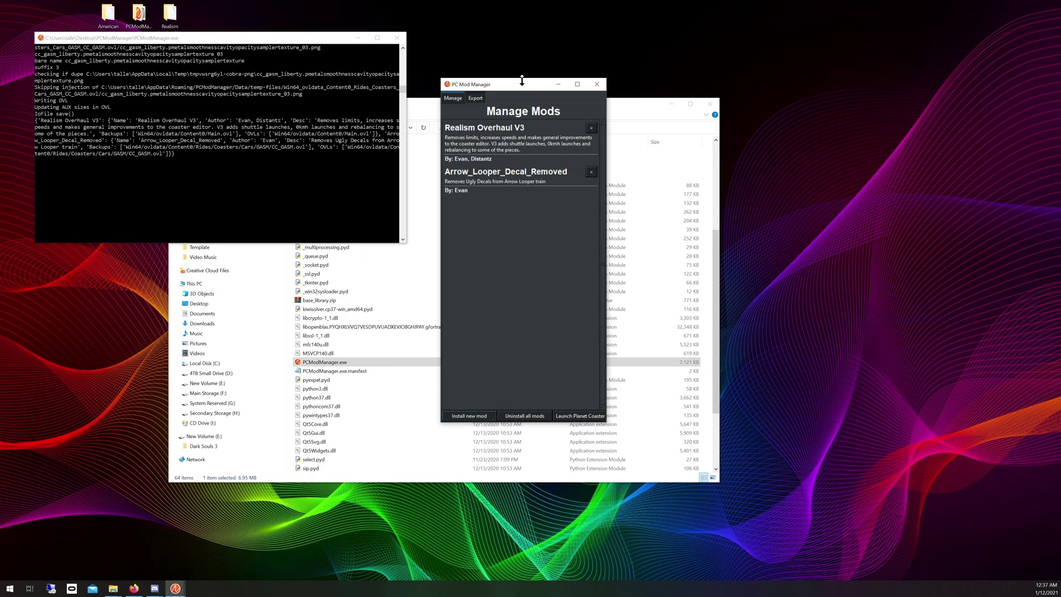
drag(509, 88, 492, 85)
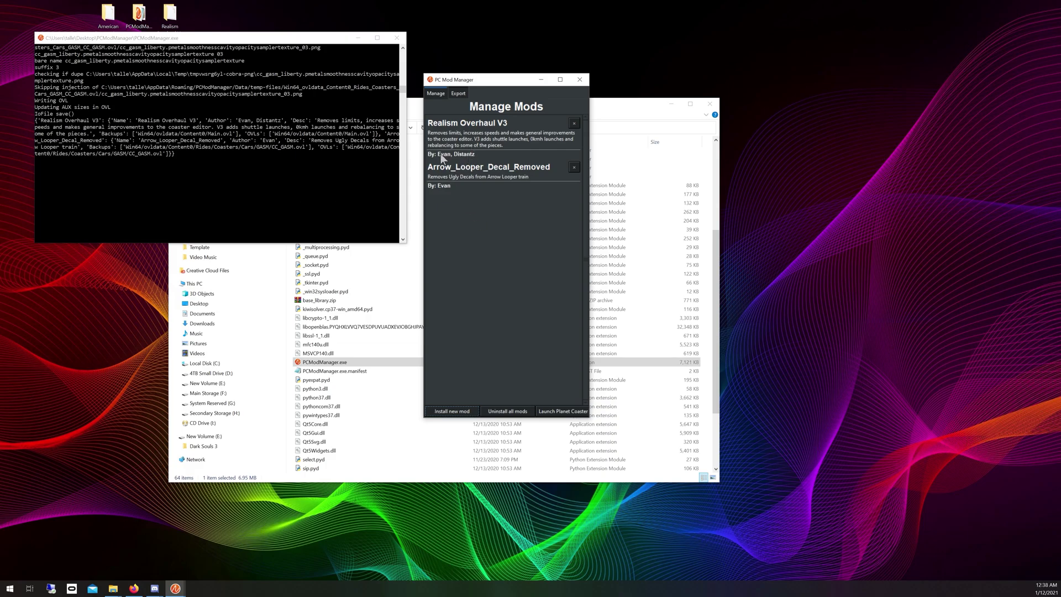
drag(484, 81, 513, 86)
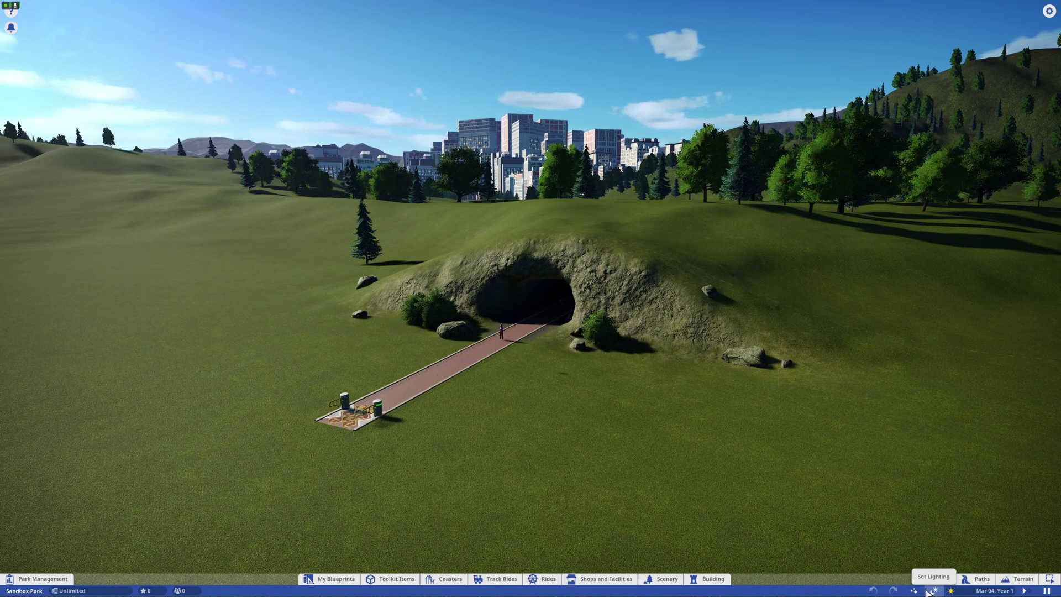
- Pause the sandbox park simulation in Planet Coaster
key(space)
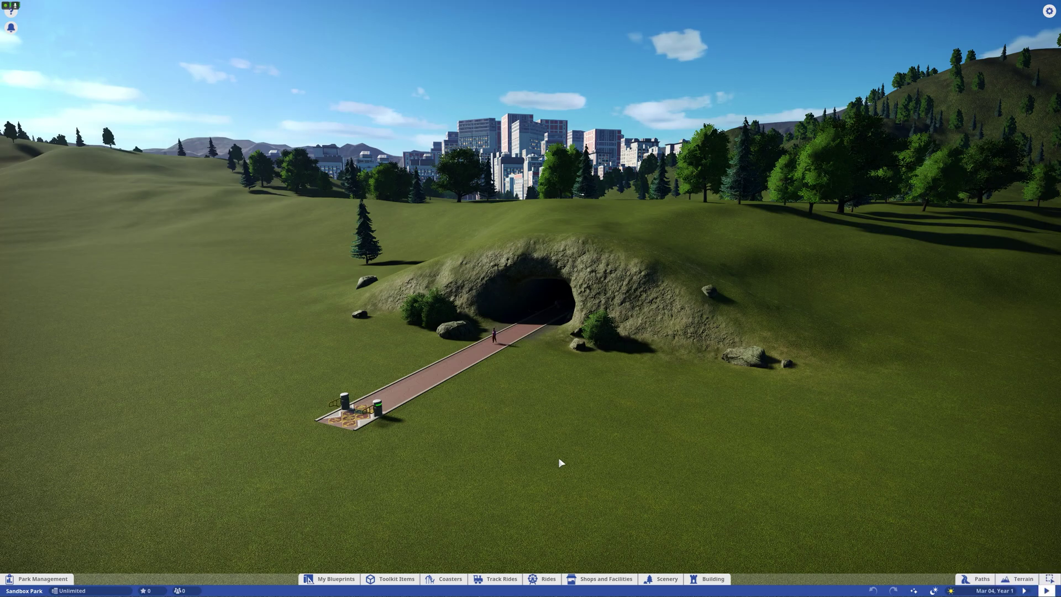
scroll(562, 463, down, 5)
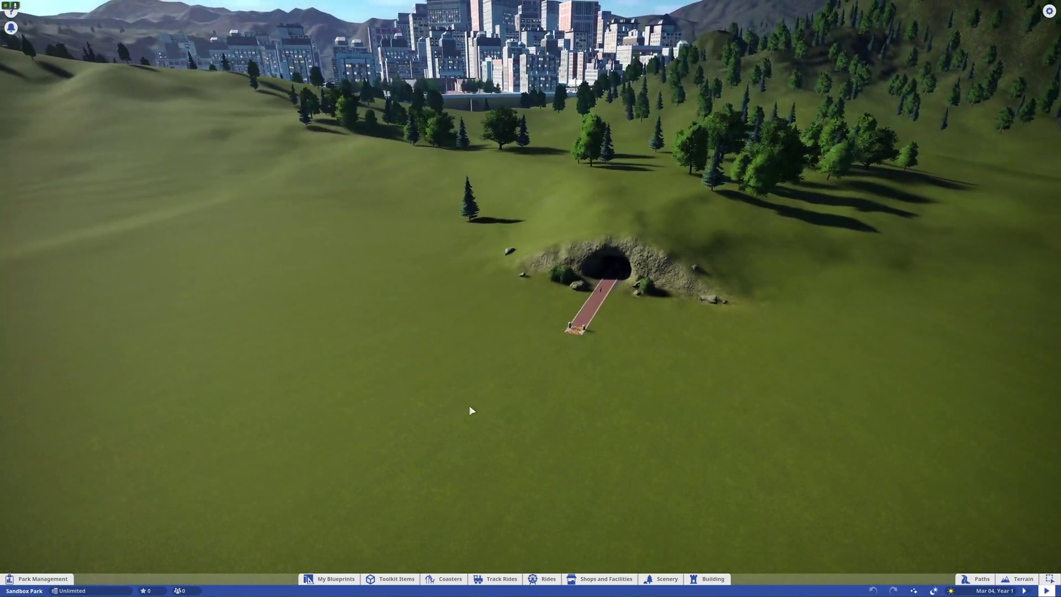